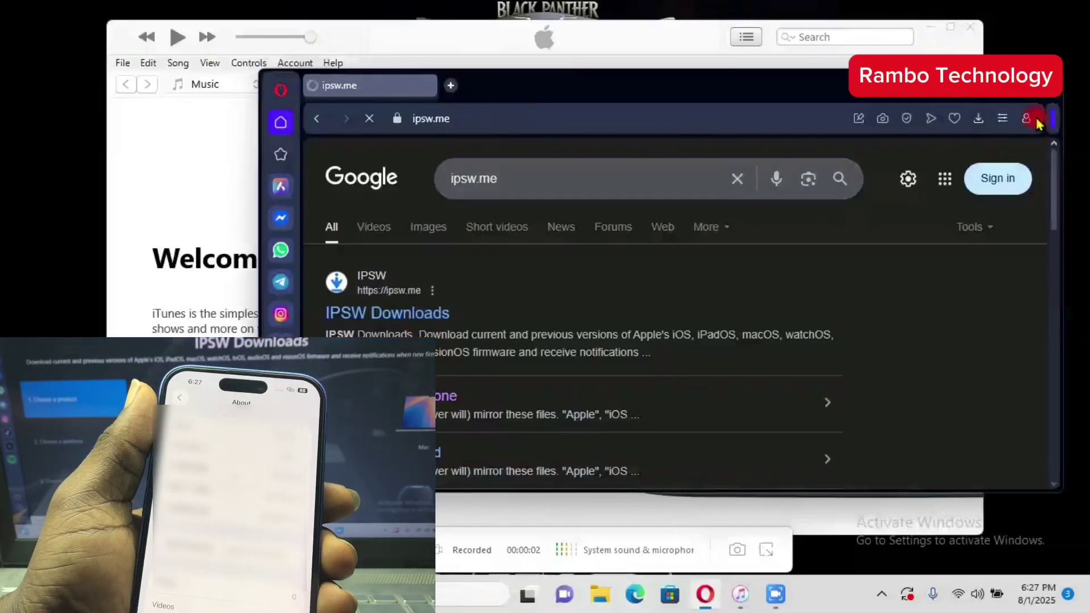
- On ipsw.me, confirm iOS 18.5 (22F76) for iPhone 16 is signed, then minimize Opera
click(1027, 101)
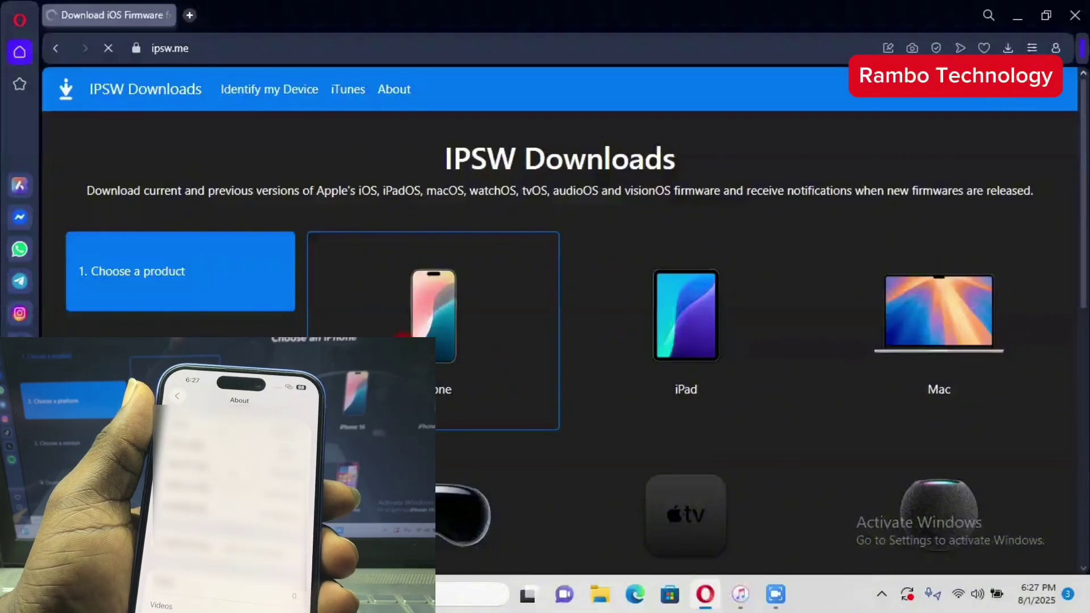
click(402, 335)
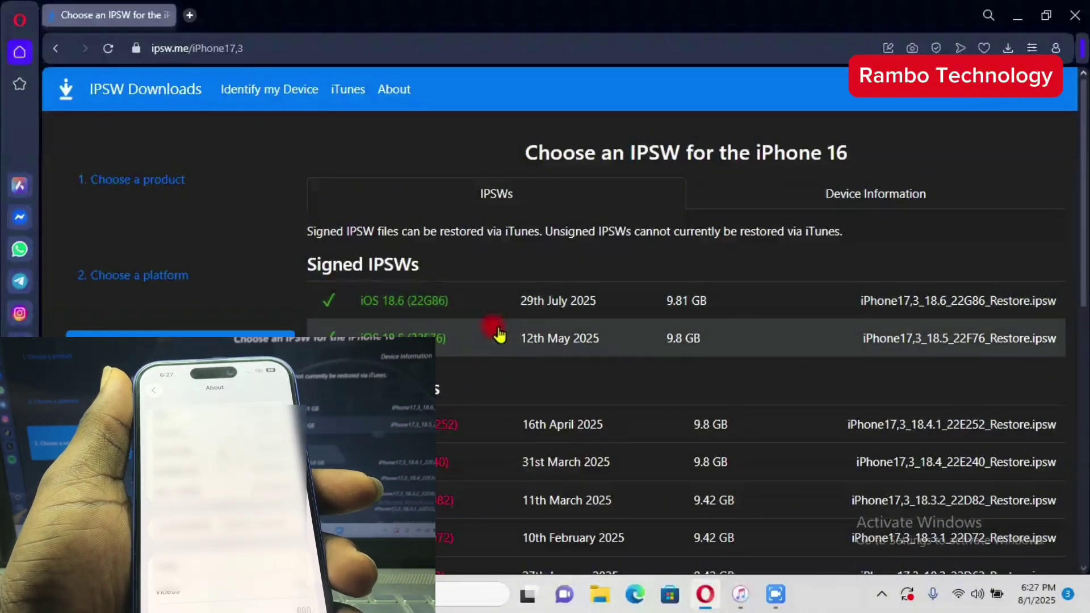
click(542, 341)
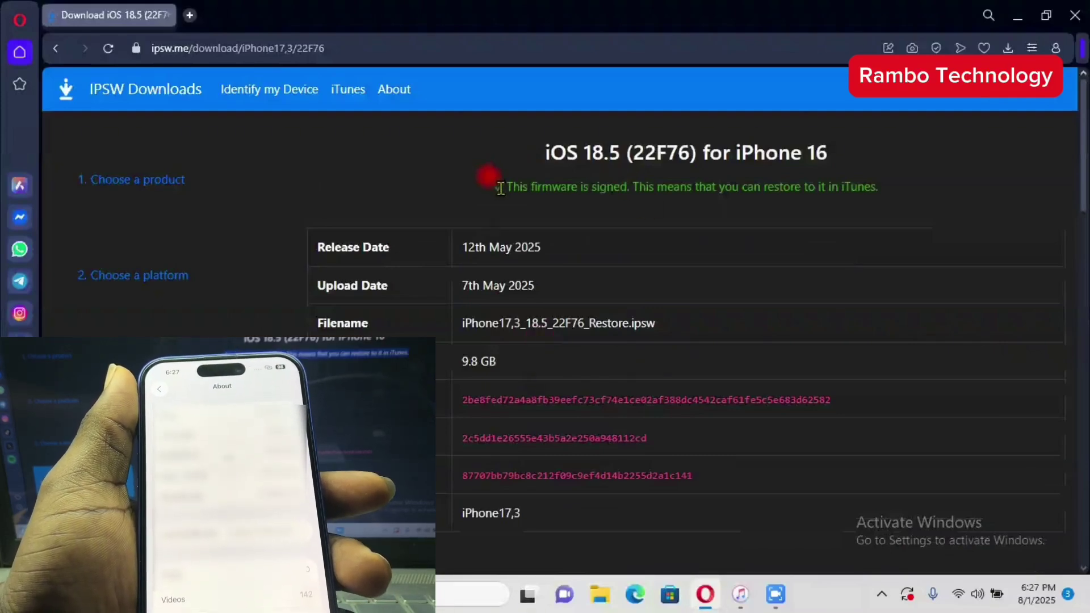
drag(502, 189, 639, 204)
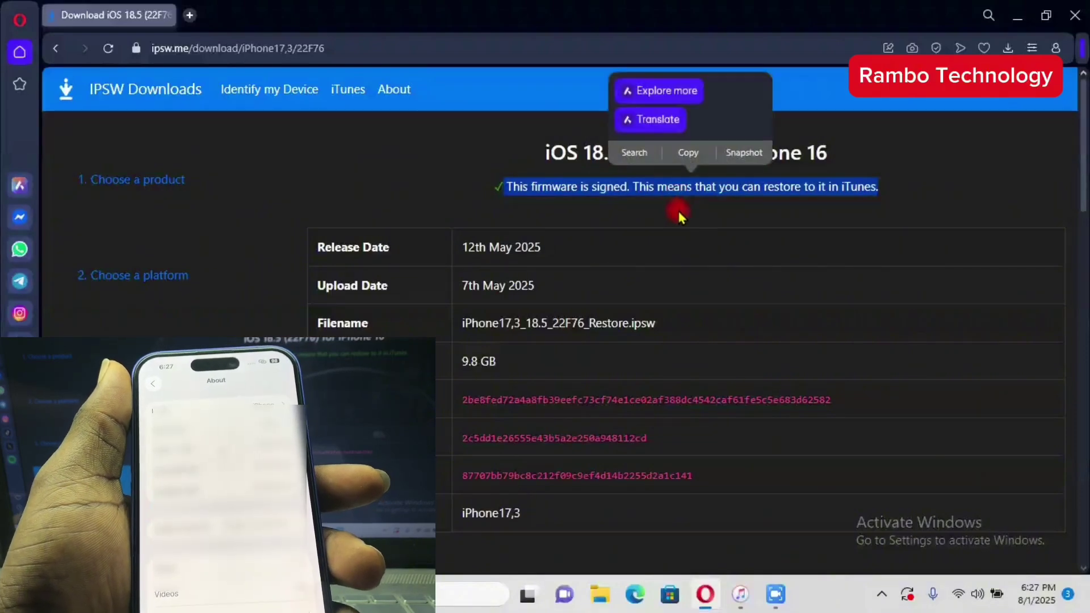
click(680, 216)
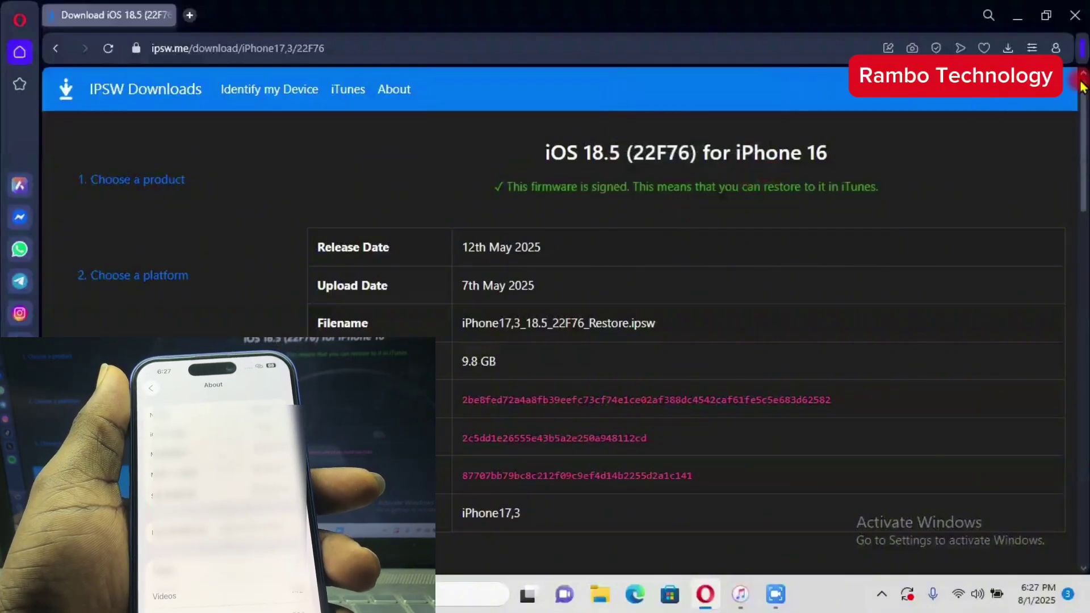
click(1013, 17)
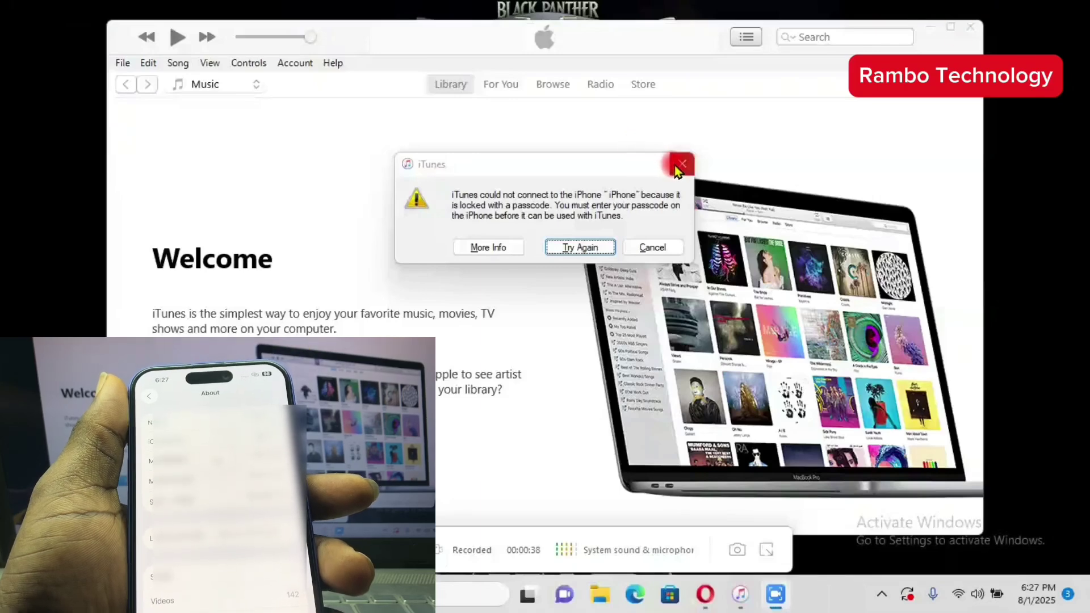
- Dismiss the passcode connection error and decline the iTunes update offer
click(681, 164)
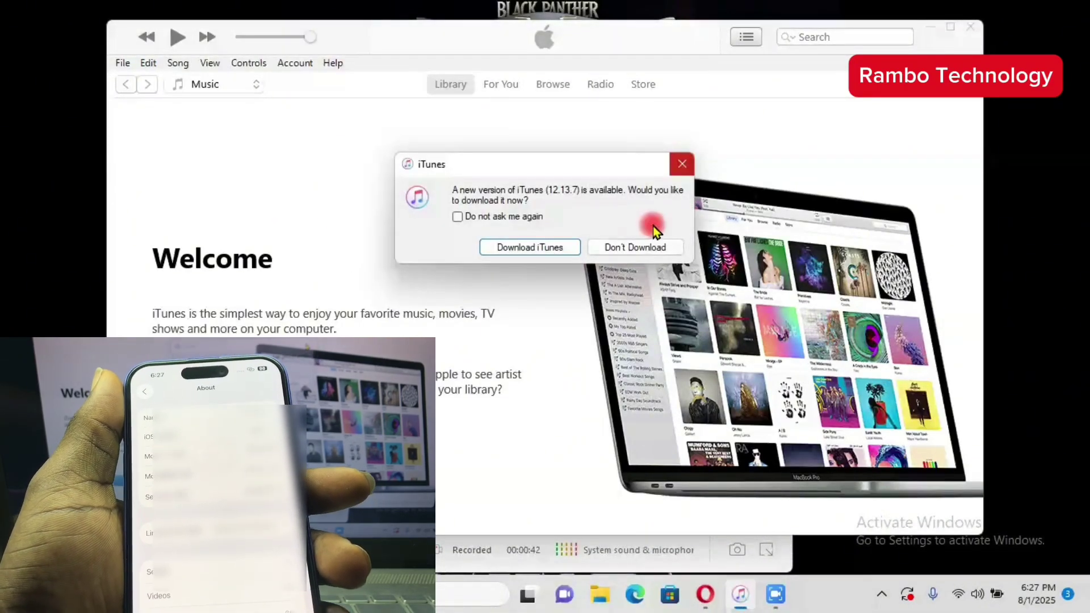
click(681, 164)
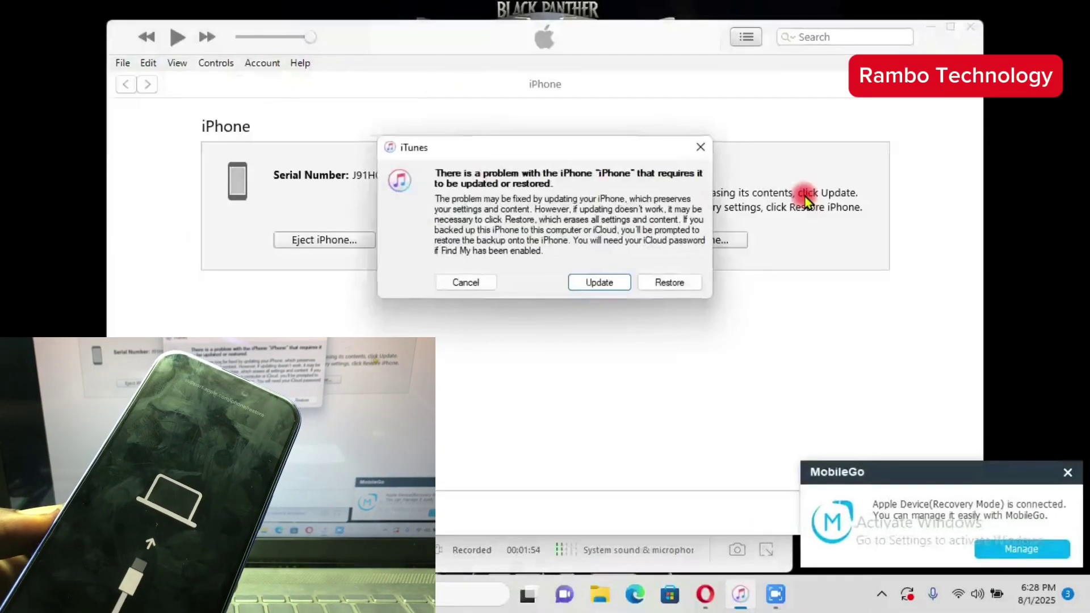
- Close the update-or-restore prompt and start an update from a custom firmware file
click(704, 147)
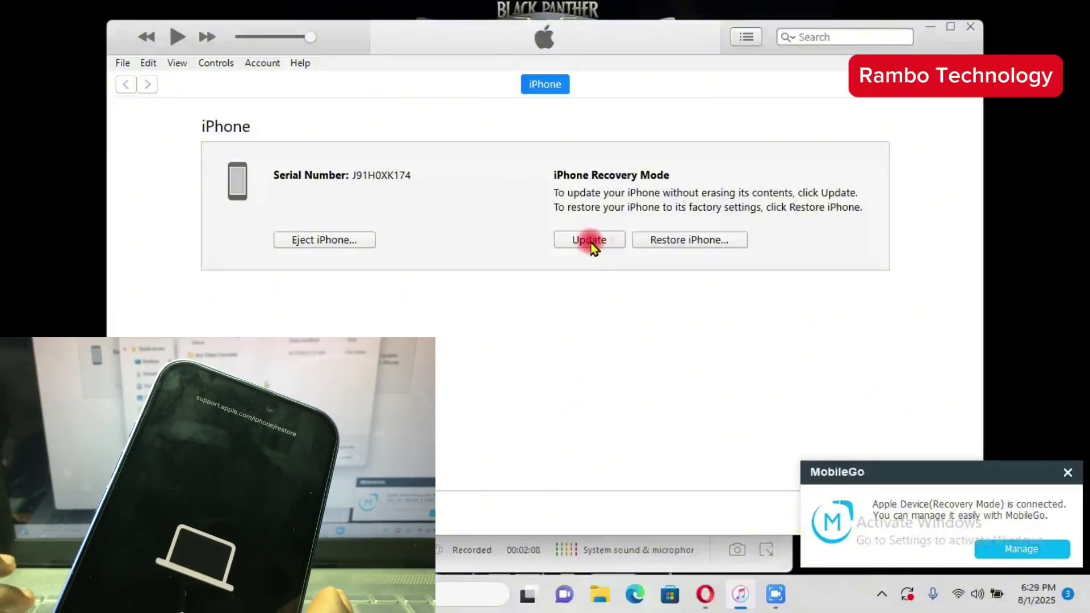
click(591, 241)
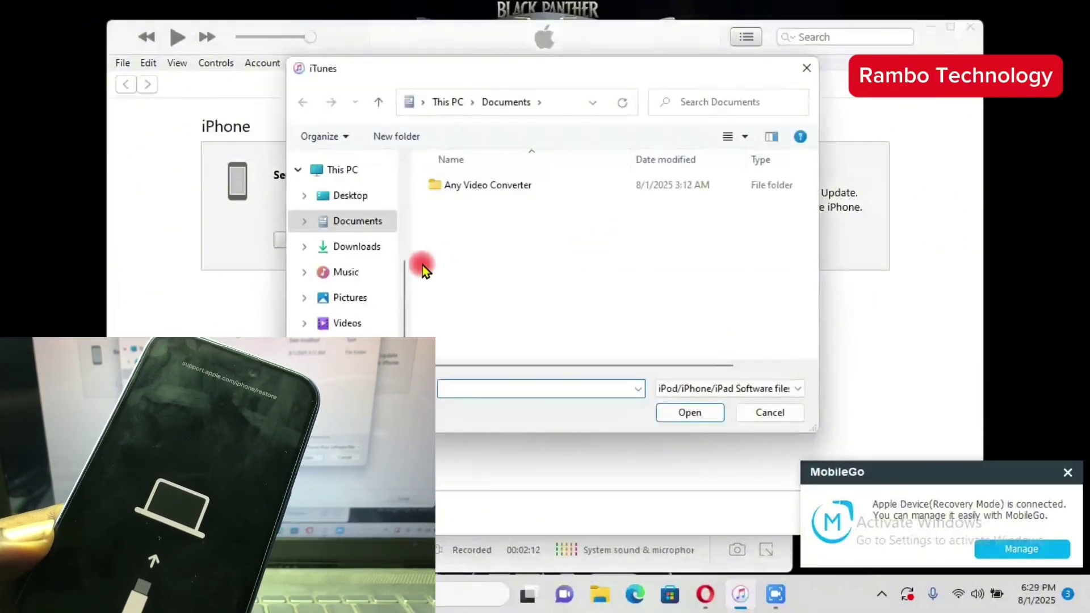
click(356, 246)
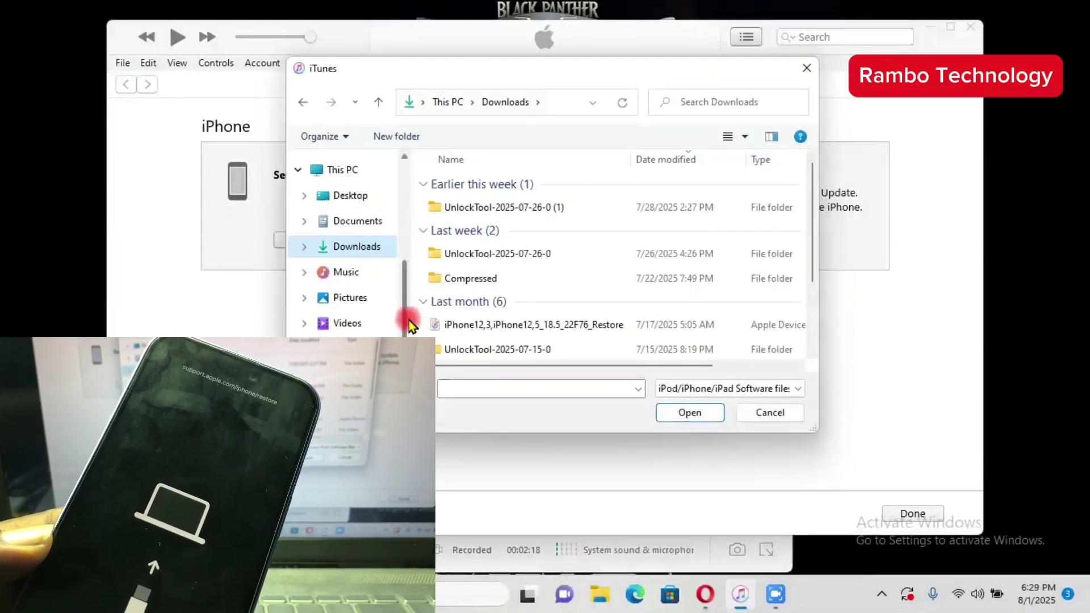
scroll(408, 320, down, 1)
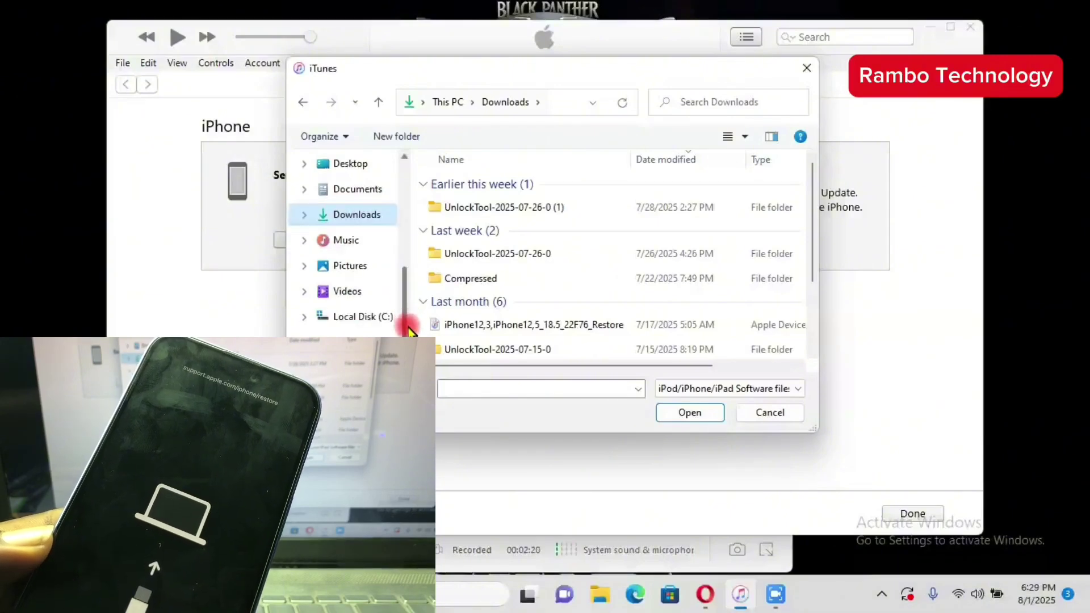
scroll(409, 329, down, 1)
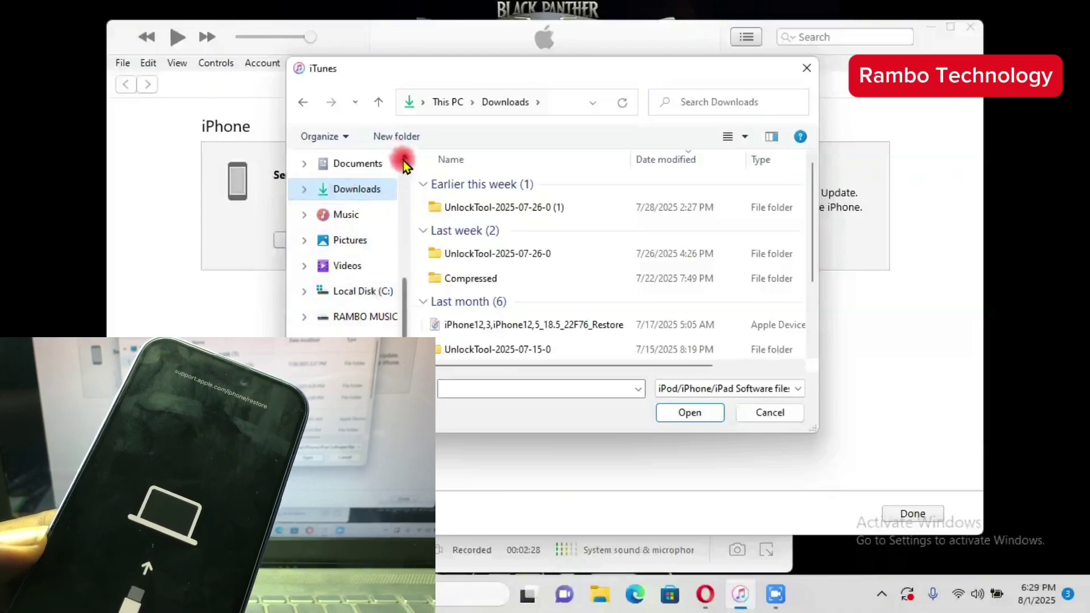
scroll(402, 161, up, 2)
- Pick iPhone17,3_18.5_22F76_Restore from Desktop > IPHONE CLINIC > APPLE FIRMWARE
click(348, 199)
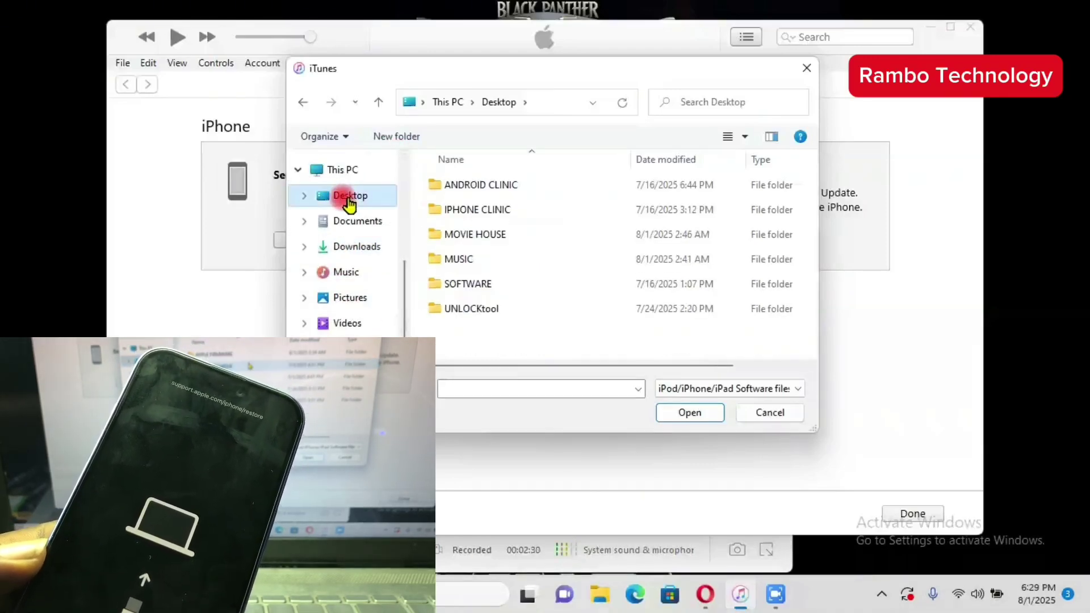
click(554, 208)
double_click(554, 208)
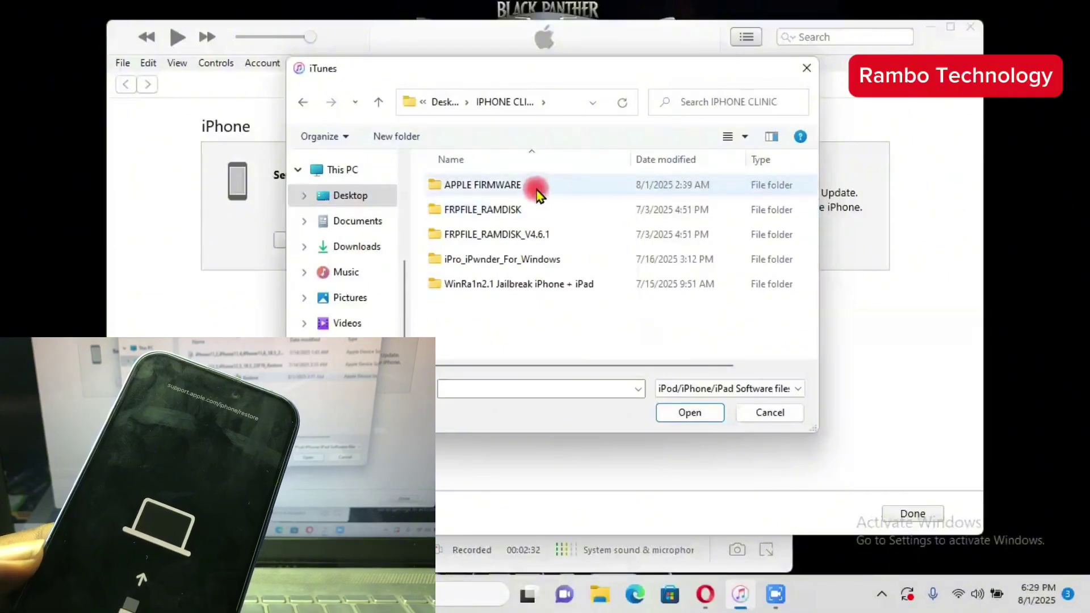
double_click(536, 189)
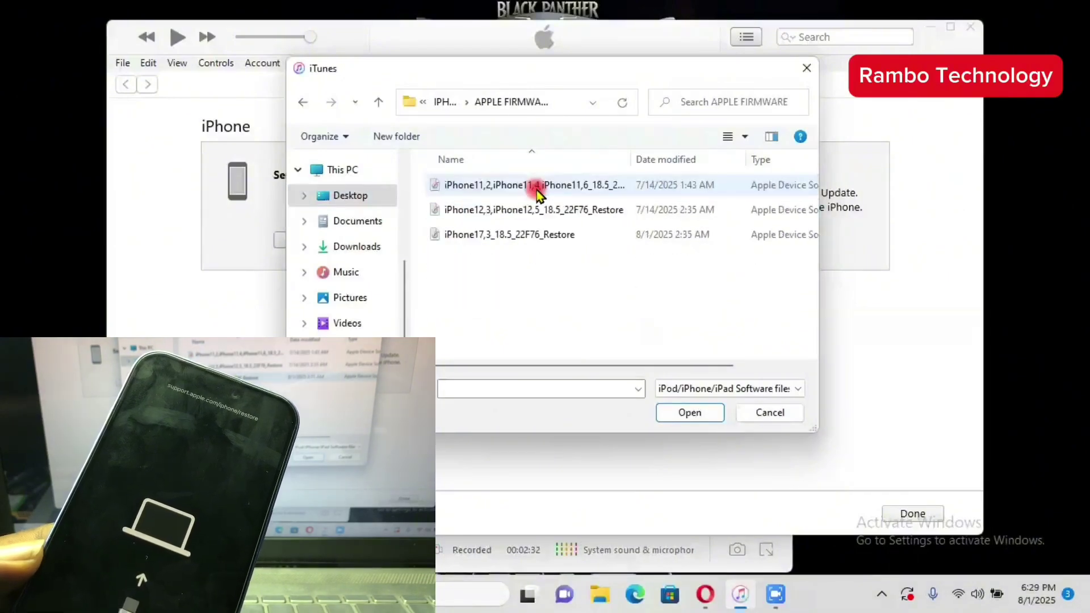
double_click(524, 237)
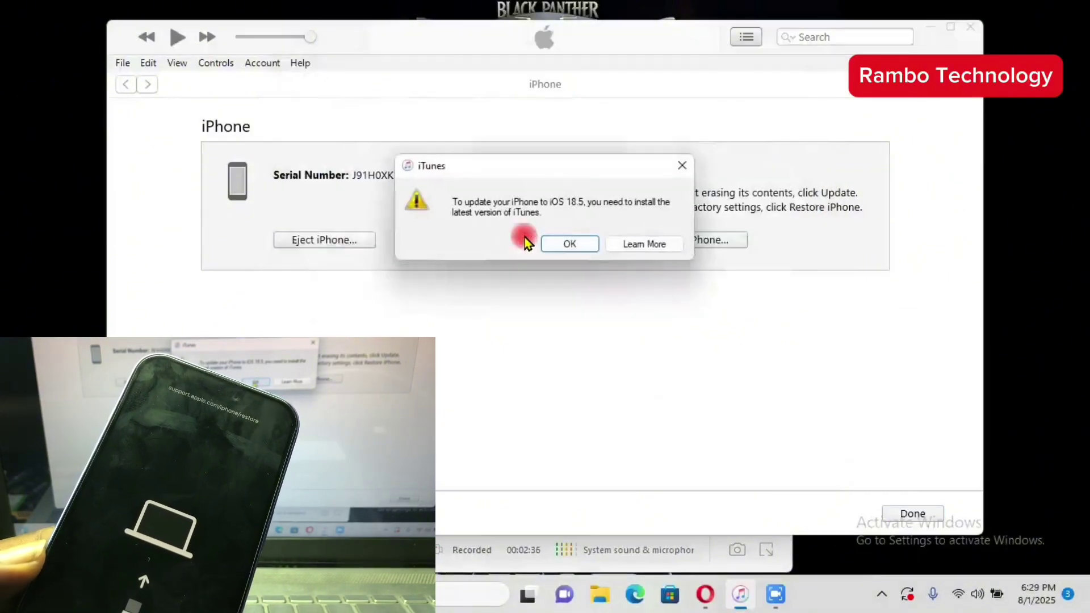
- Acknowledge the alert that iOS 18.5 requires the latest iTunes
click(568, 244)
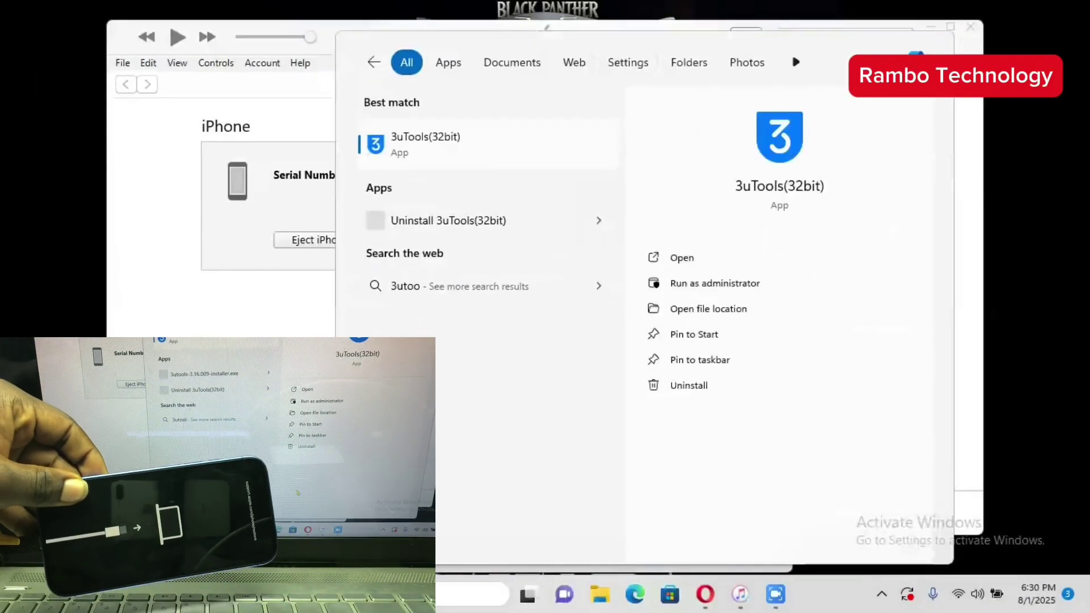
- Launch 3uTools, view the recovery-mode iPhone on the iDevice tab, and open Go Flash
click(683, 258)
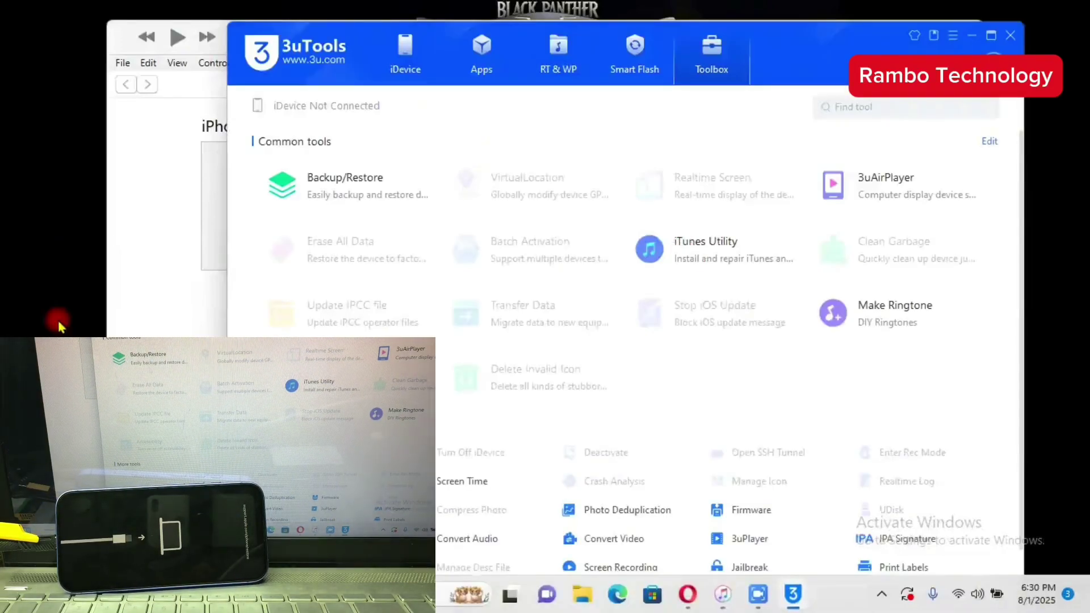
click(411, 83)
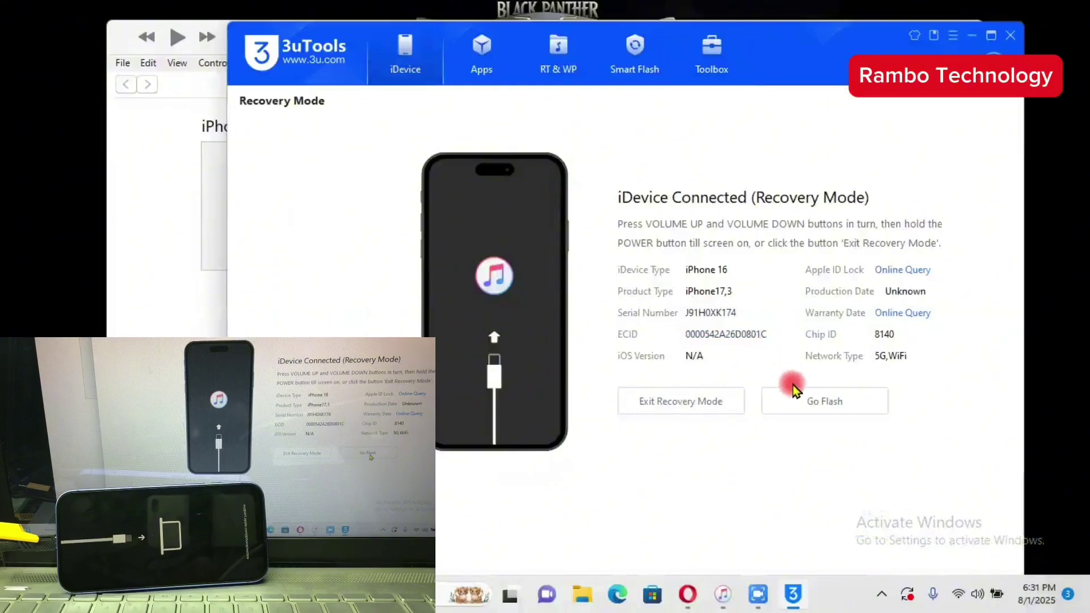
click(829, 403)
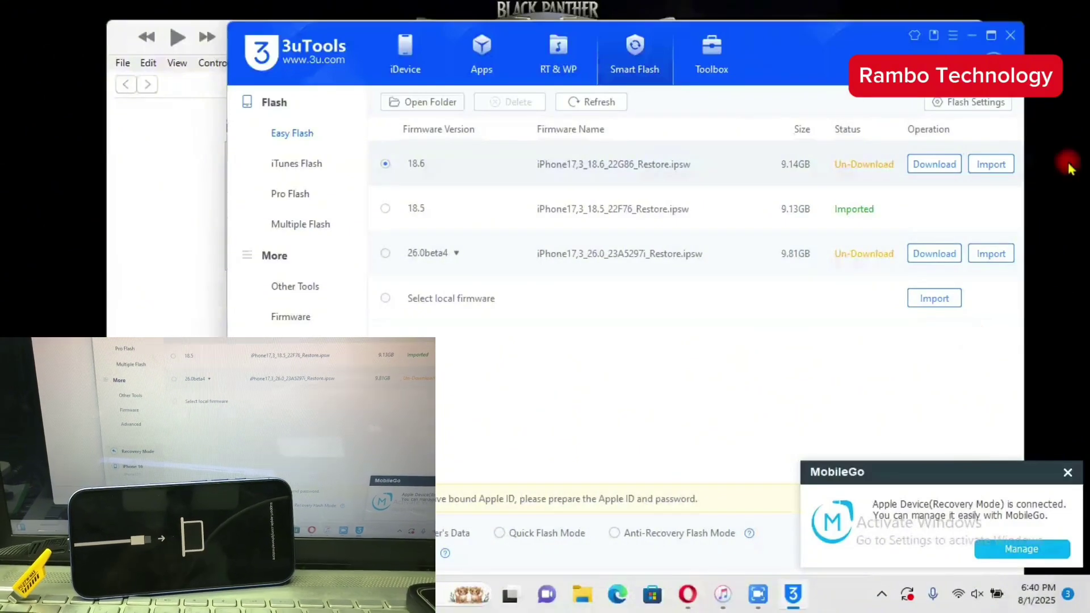
- Refresh the Windows desktop from its right-click menu
right_click(1055, 116)
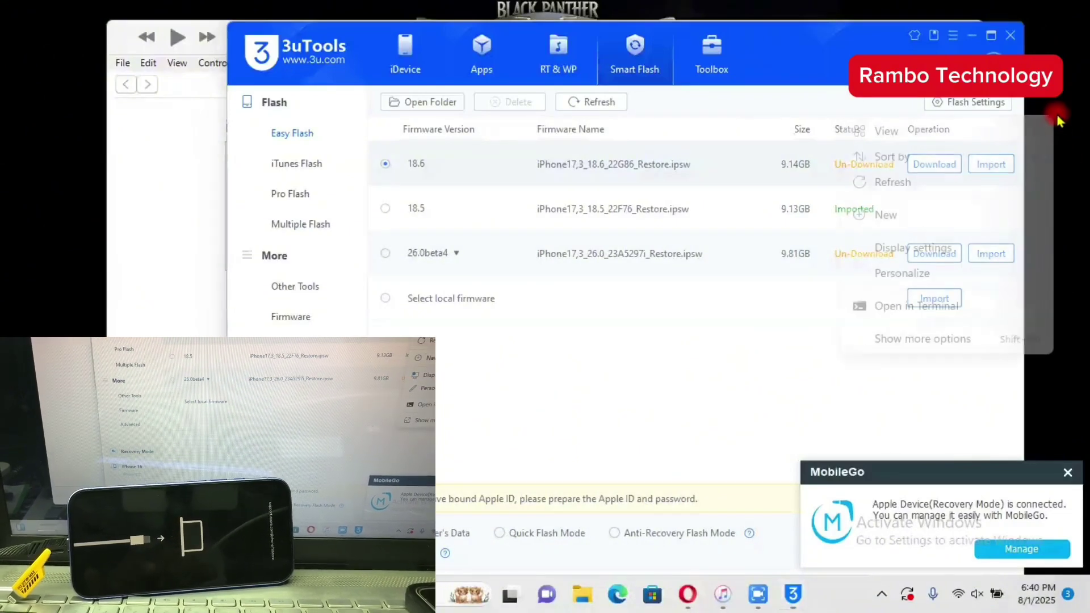
click(903, 182)
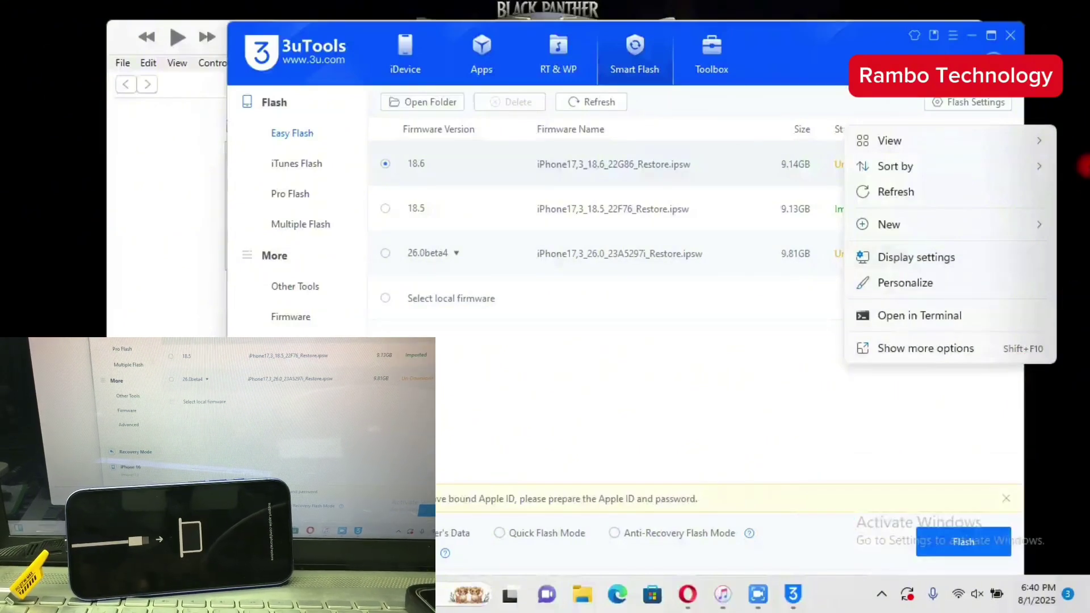
click(1070, 166)
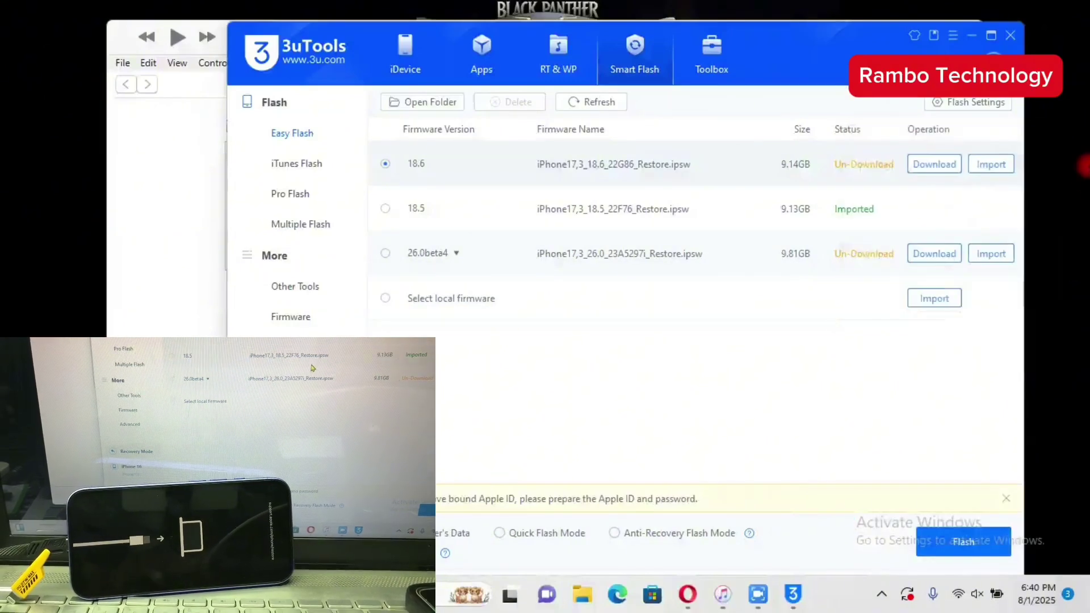
- Select the imported 18.5 (22F76) firmware, enable Quick Flash Mode and start flashing
click(618, 210)
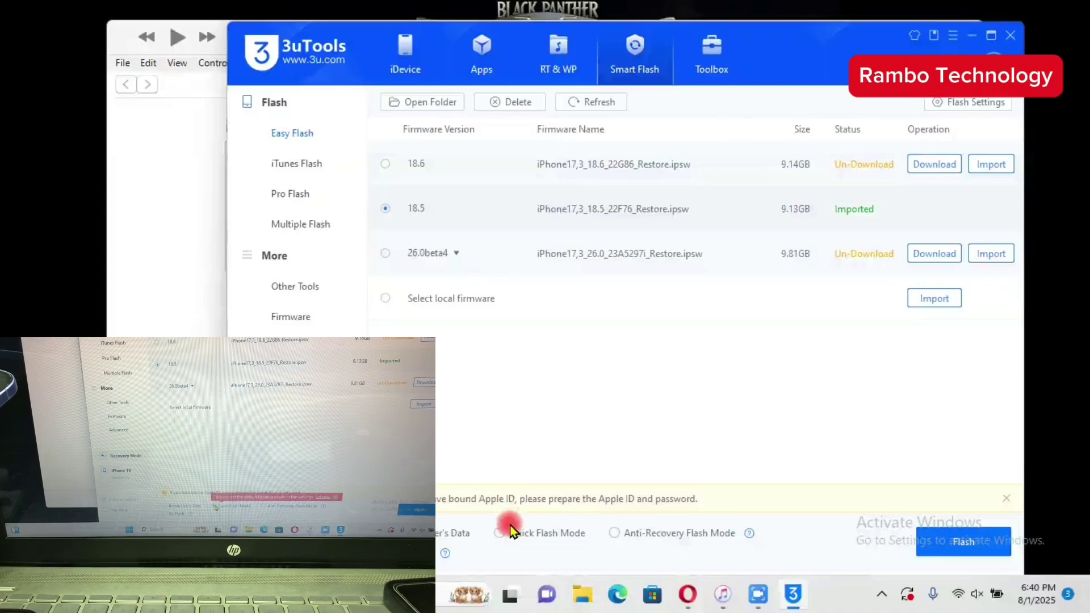
click(503, 532)
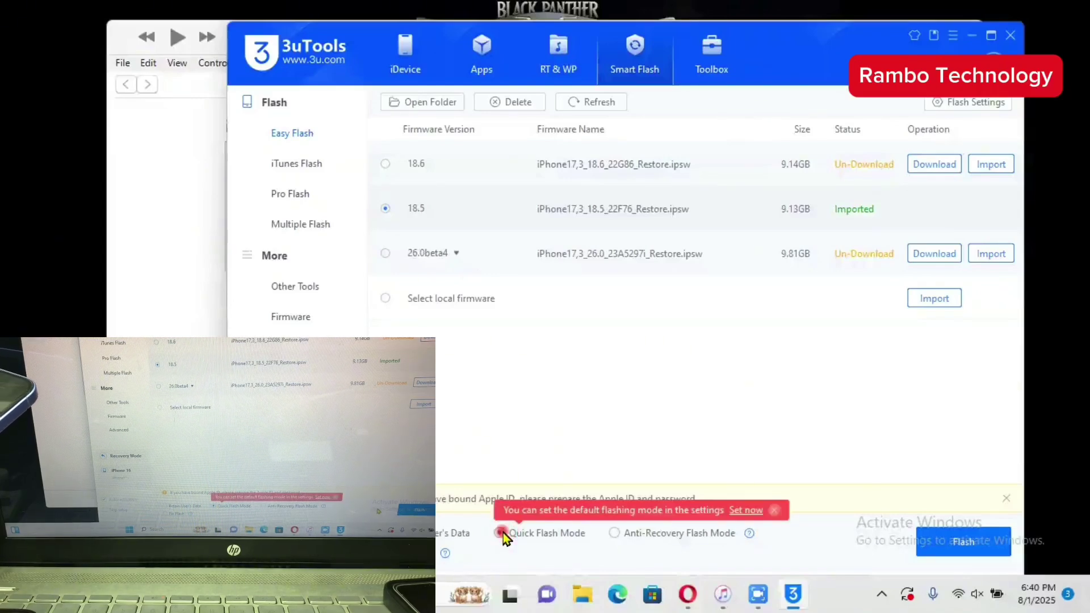
click(927, 544)
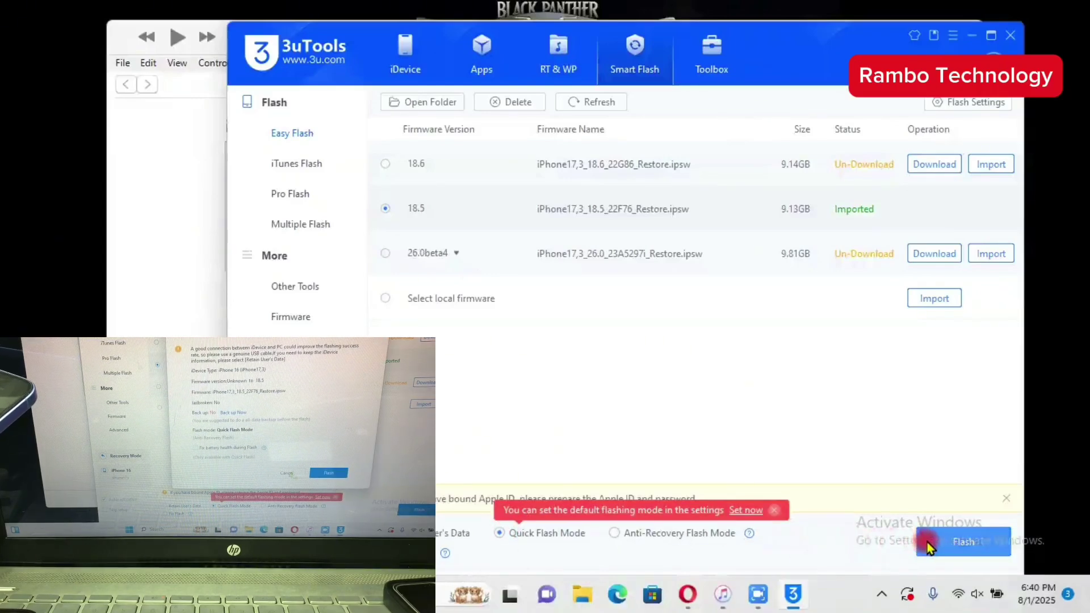
- Confirm the Easy Flash Reminder so the iOS 18.5 Quick Flash begins
click(656, 440)
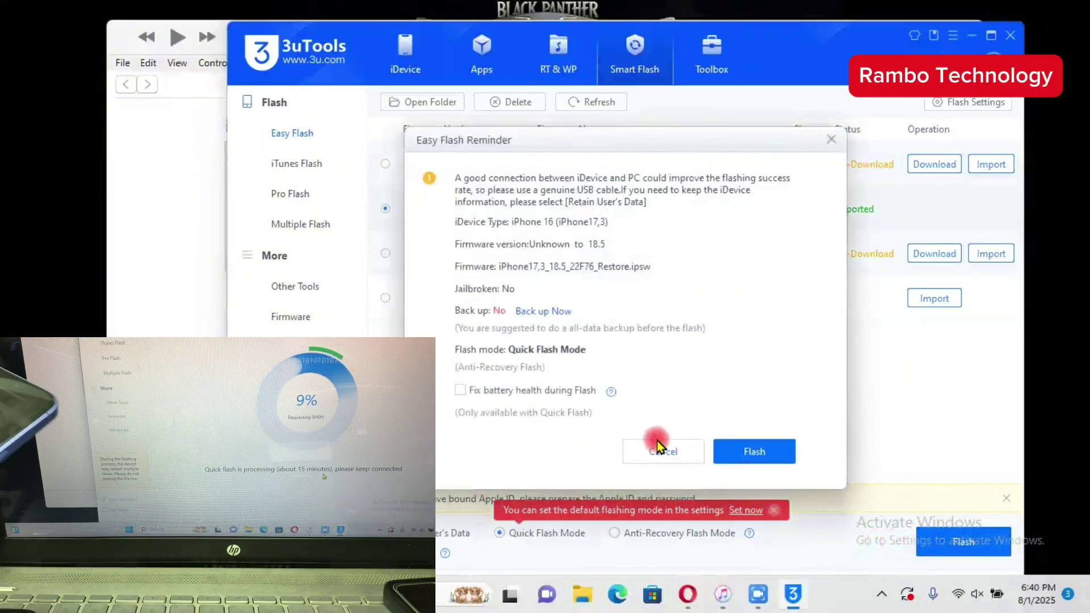
click(742, 452)
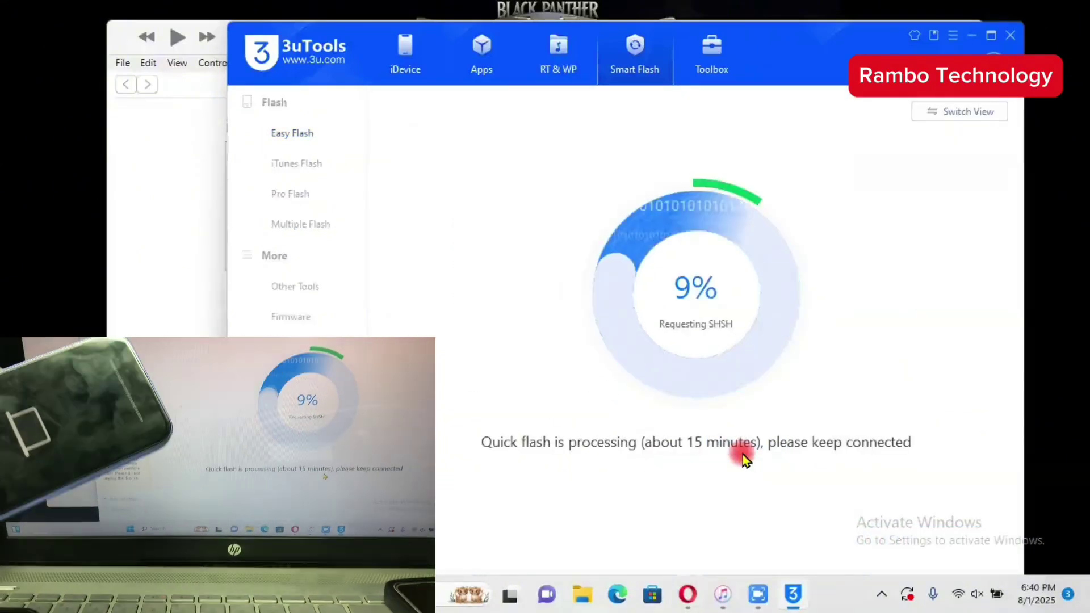